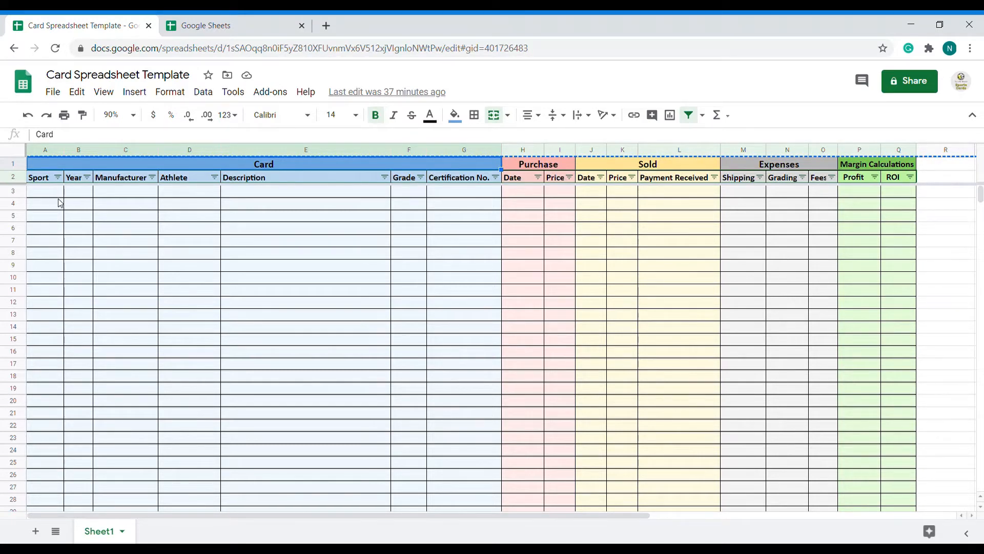
# Create a blank spreadsheet and paste the entire Card Spreadsheet Template sheet into it, starting at cell A1
pyautogui.click(221, 25)
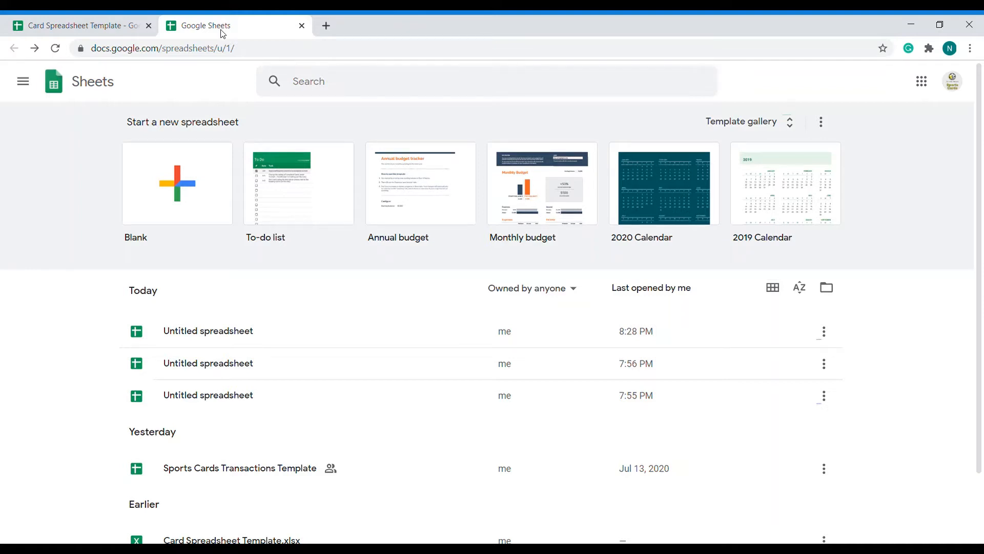
pyautogui.click(179, 188)
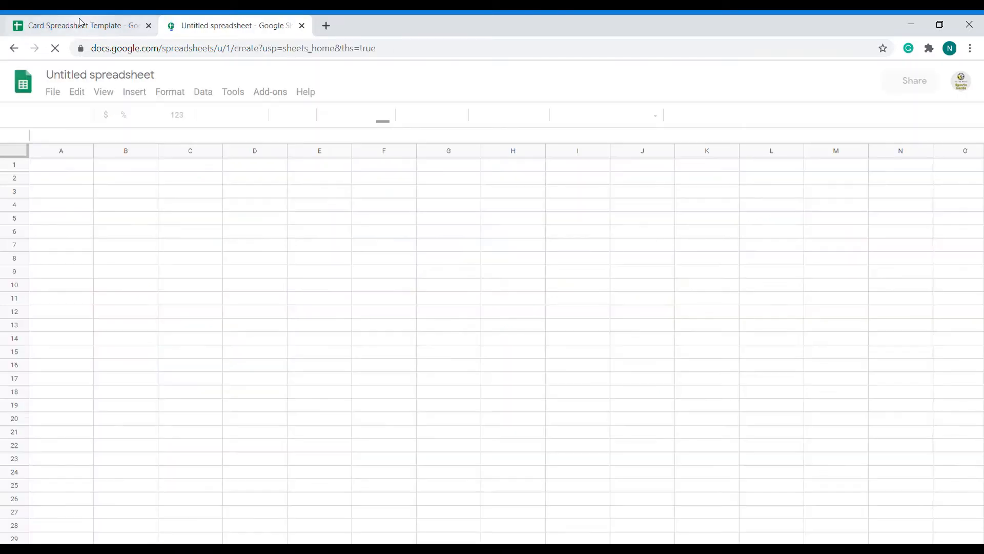
pyautogui.click(81, 23)
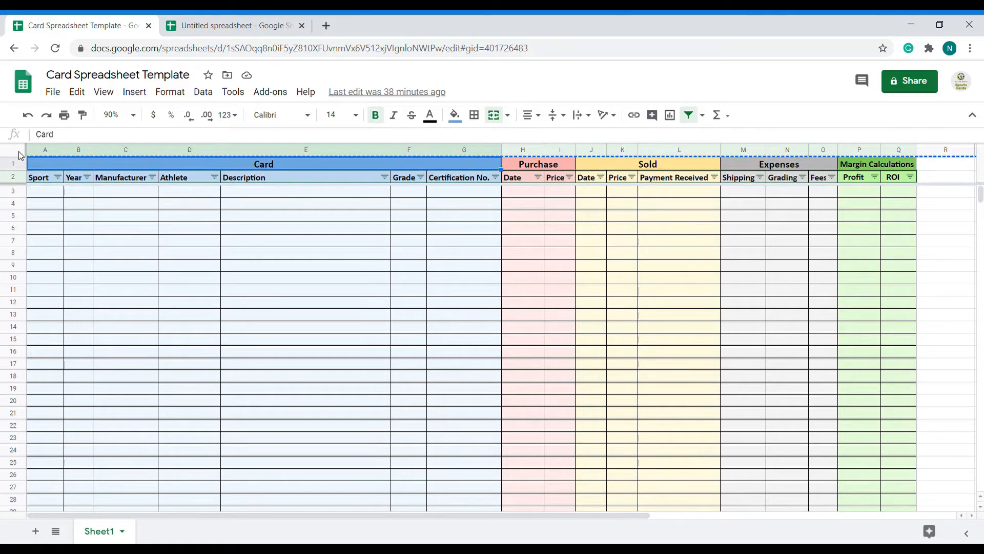
pyautogui.click(19, 155)
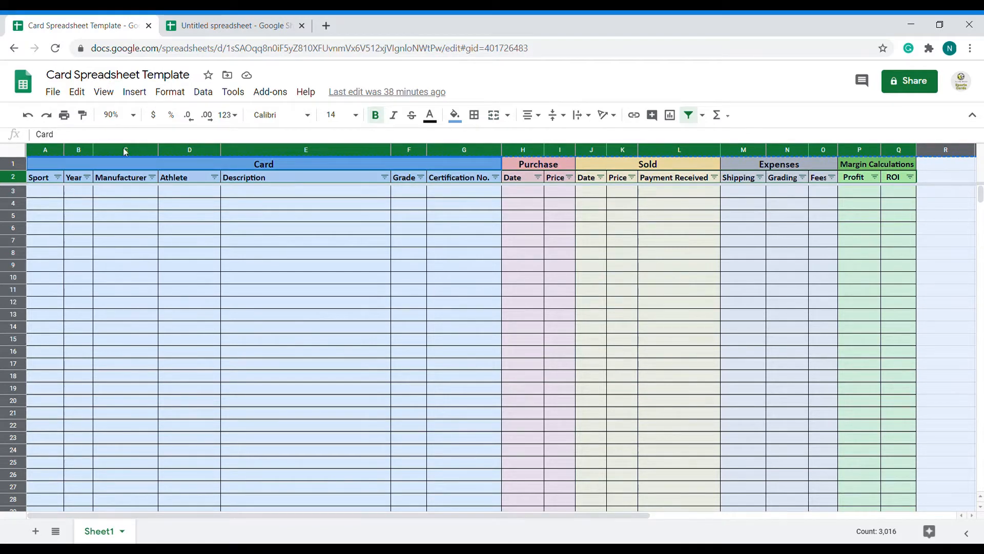
pyautogui.click(215, 23)
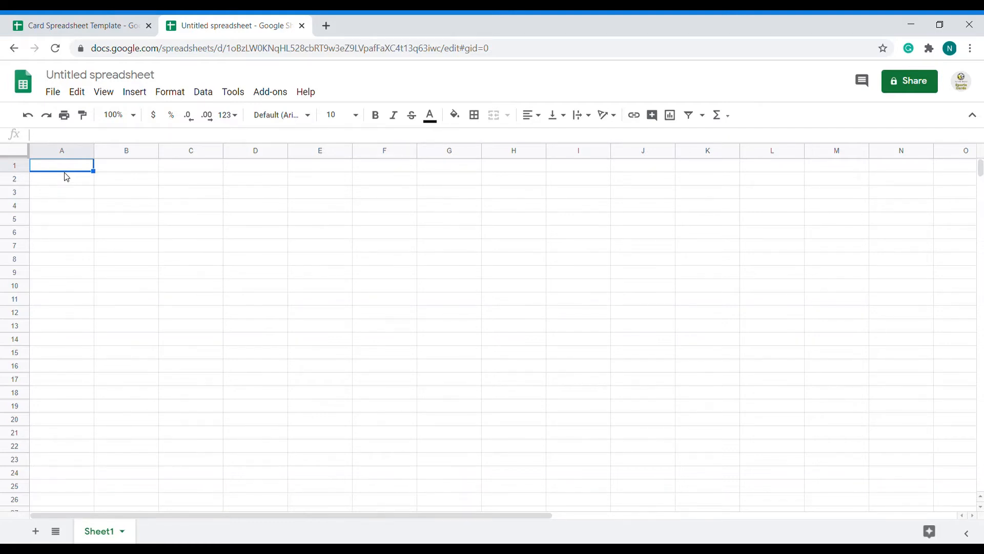
pyautogui.hotkey('ctrl', 'v')
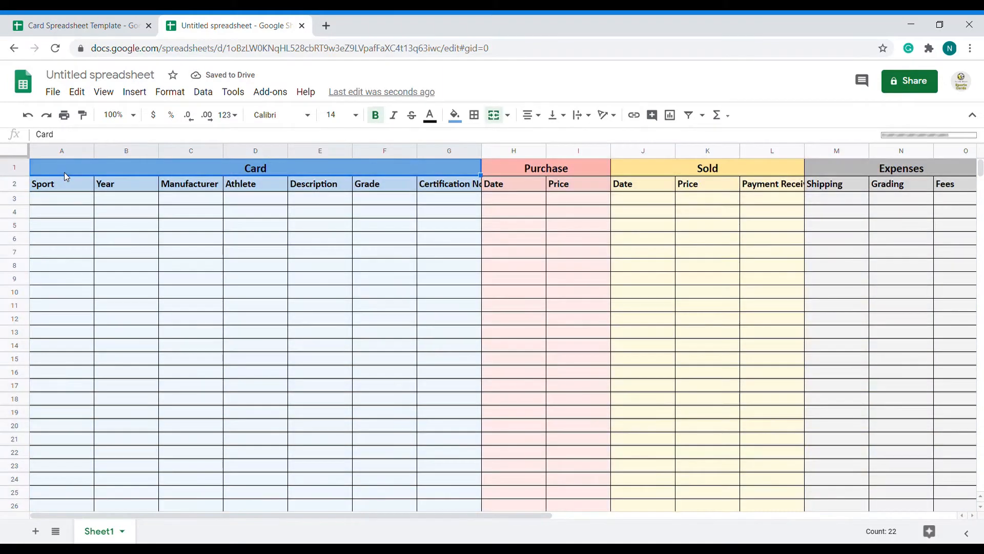
pyautogui.click(63, 199)
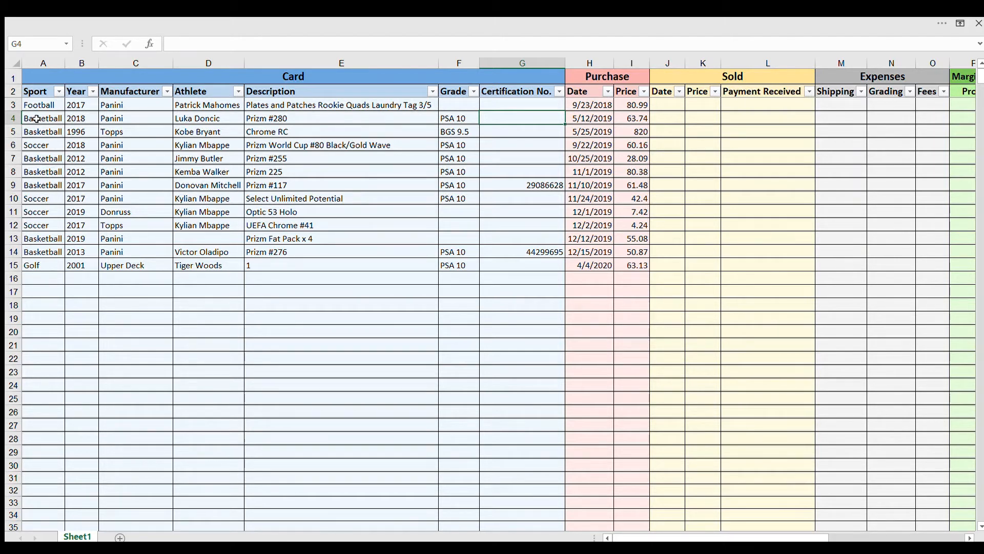
# In the filled-in Excel copy, examine the example card entries, following row 4 from Sport through the Purchase Date and Price
pyautogui.click(36, 119)
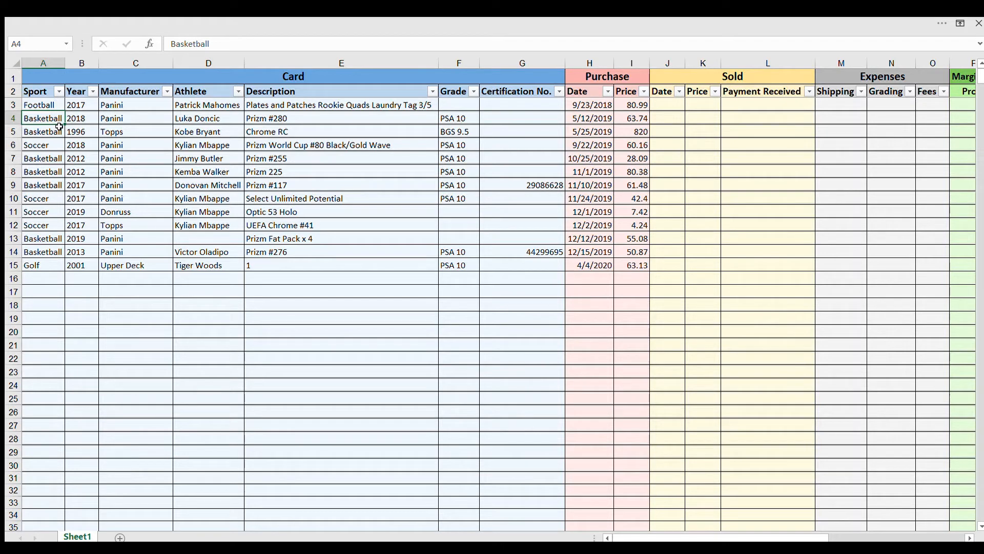
pyautogui.press('Right')
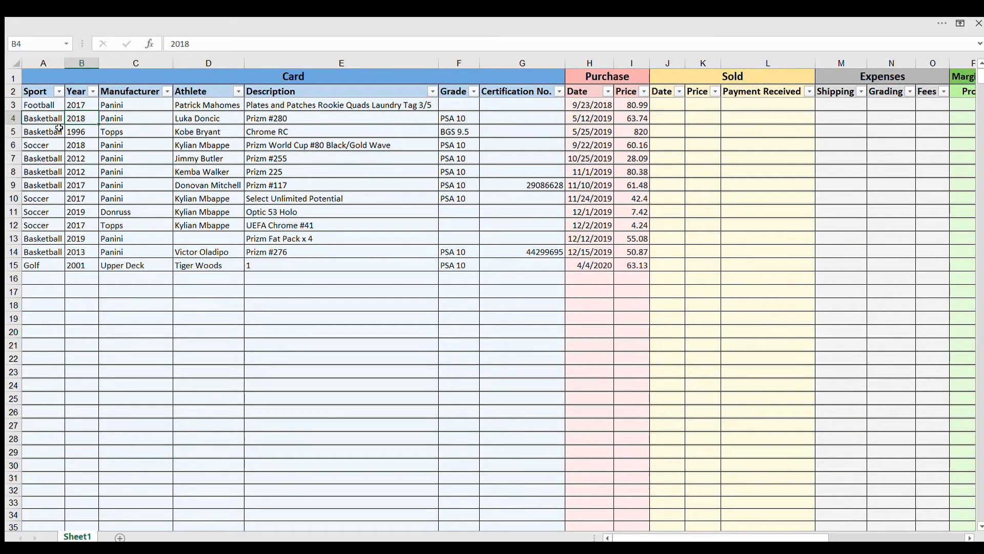
pyautogui.click(104, 119)
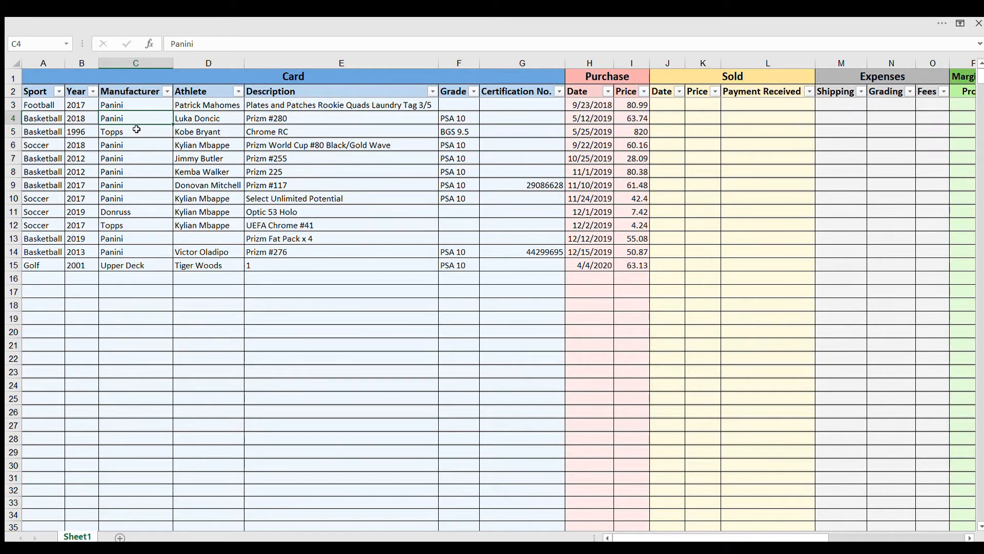
pyautogui.press('Right')
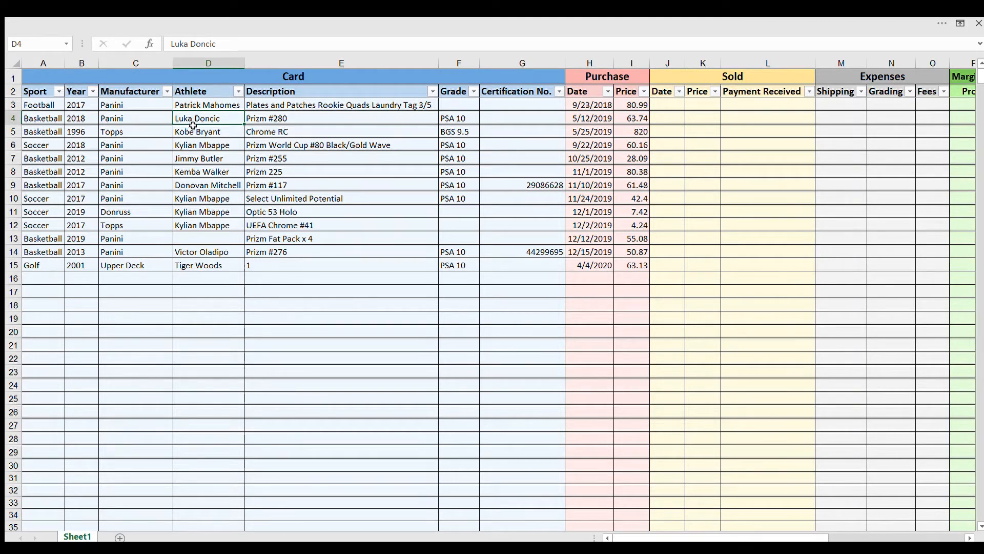
pyautogui.press('Right')
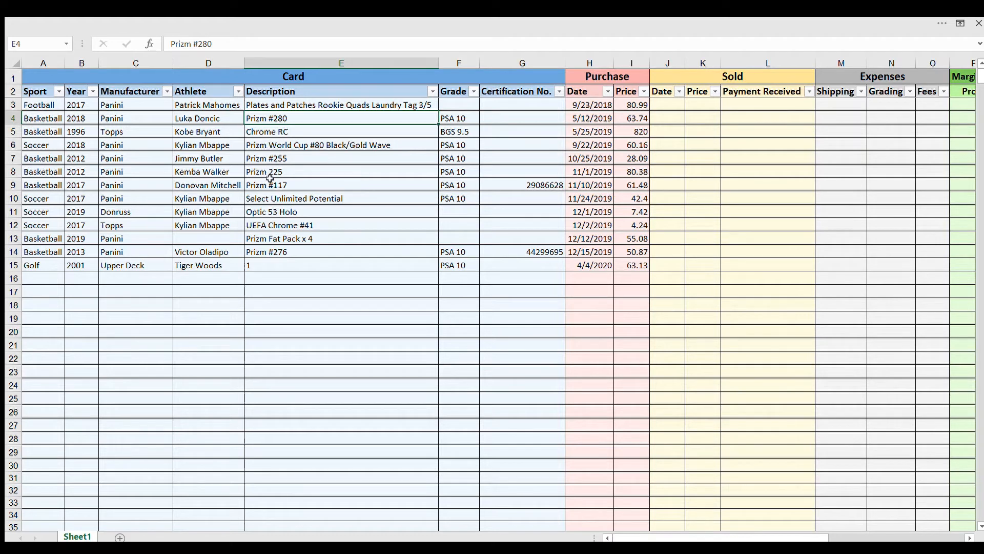
pyautogui.click(278, 240)
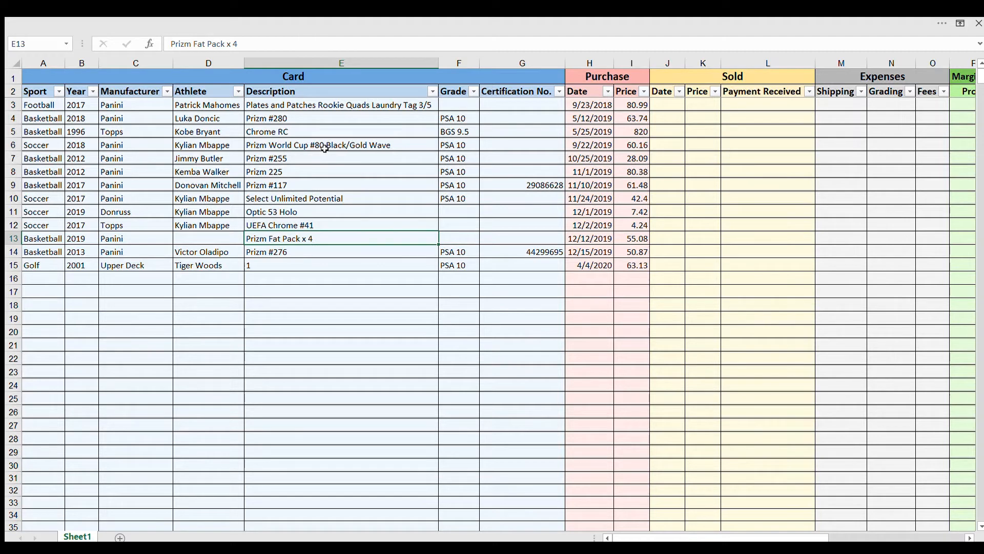
pyautogui.click(325, 120)
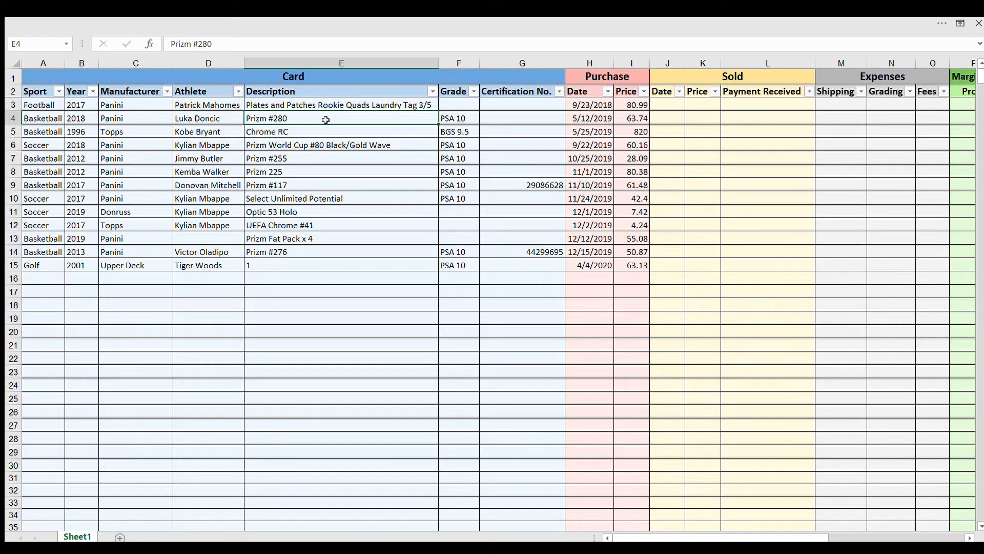
pyautogui.press('Right')
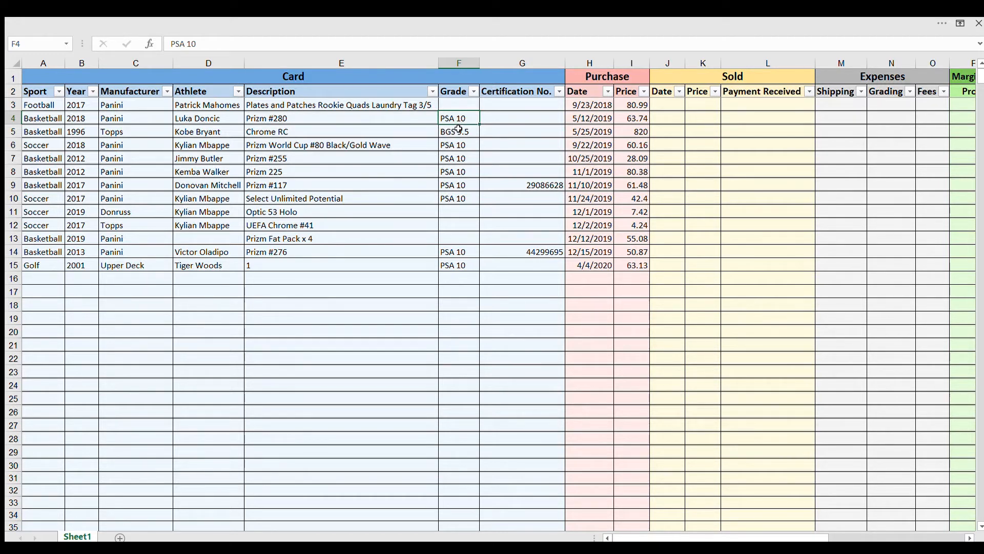
pyautogui.press('Tab')
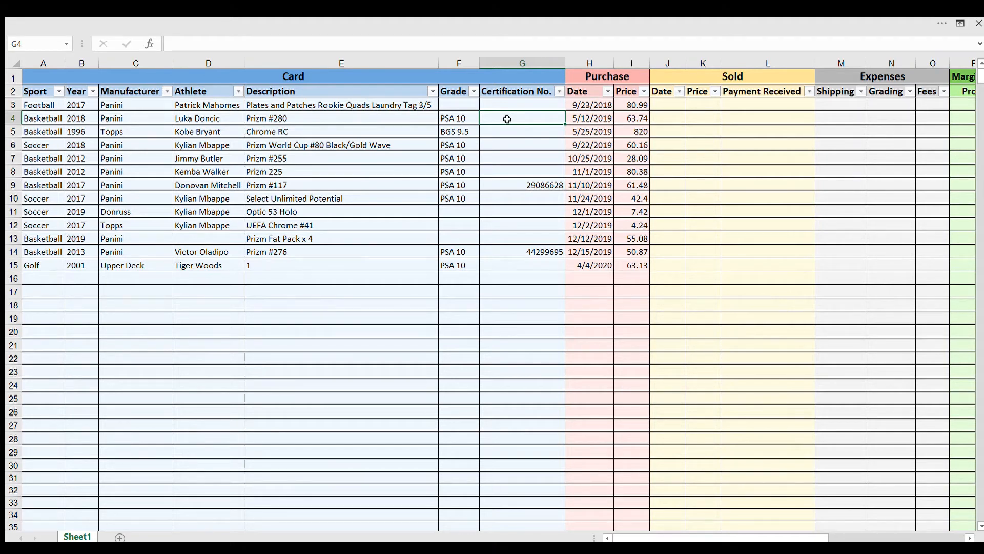
pyautogui.press('Tab')
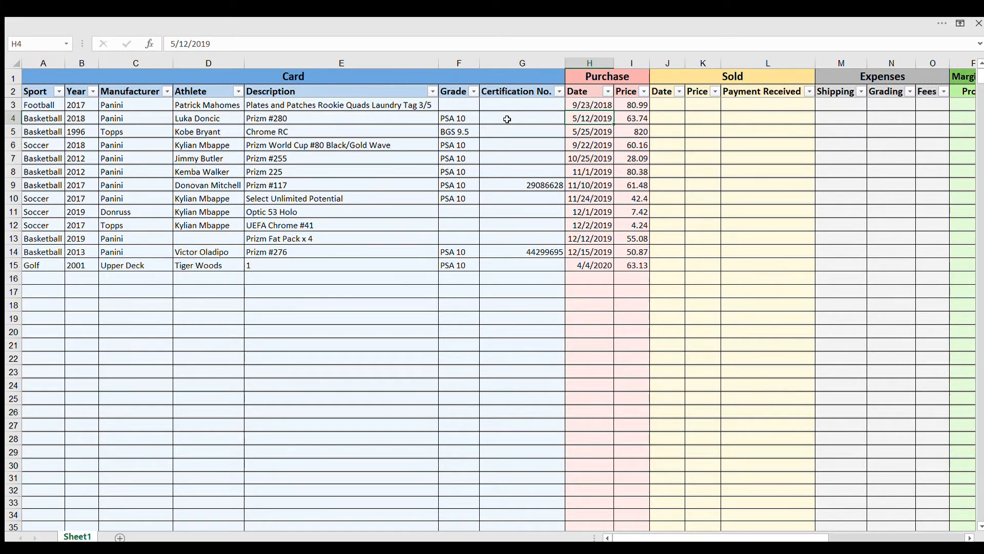
pyautogui.press('Tab')
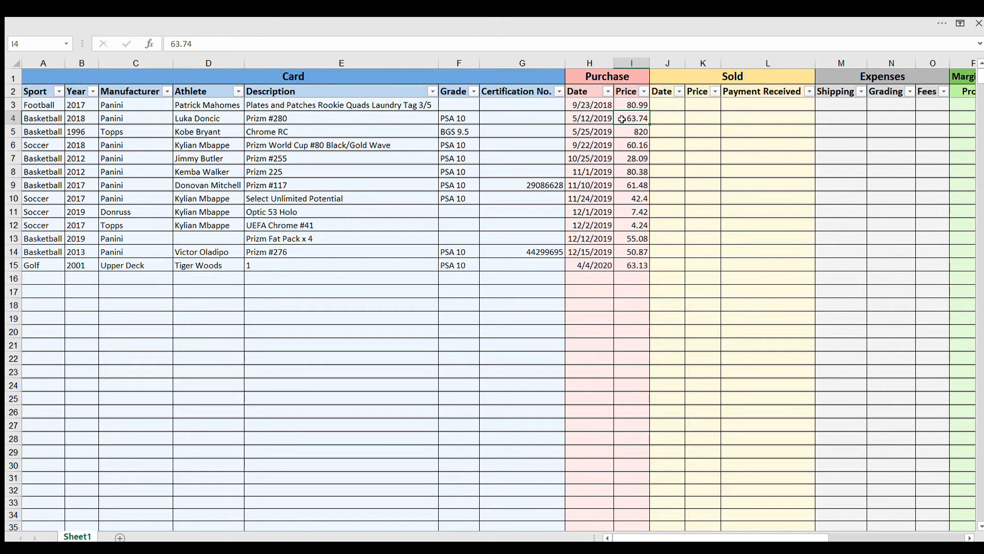
# Enter a Sold Date of 7/14/20 and a Sold Price of 900 for the Prizm #280 card in row 4
pyautogui.click(667, 118)
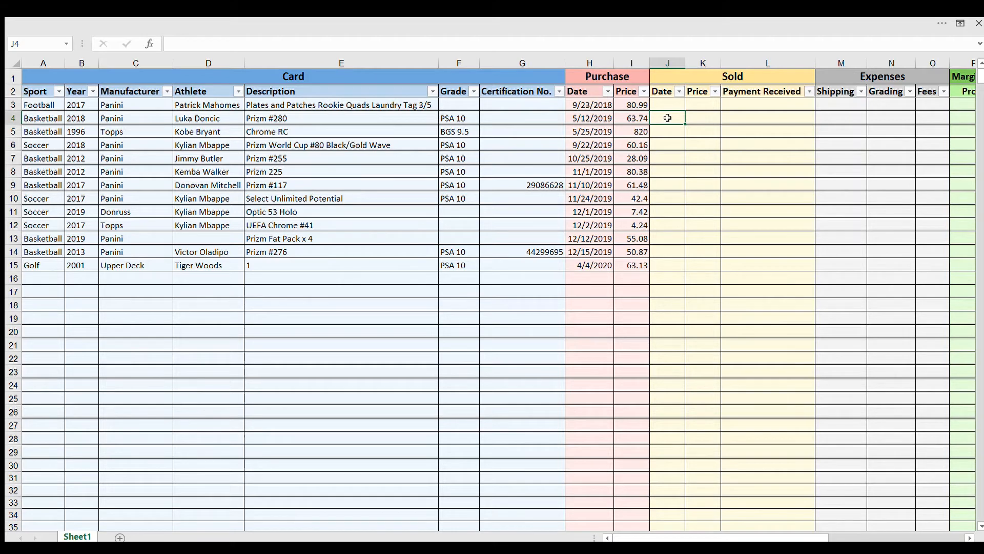
pyautogui.write('7/14/20')
pyautogui.press('Tab')
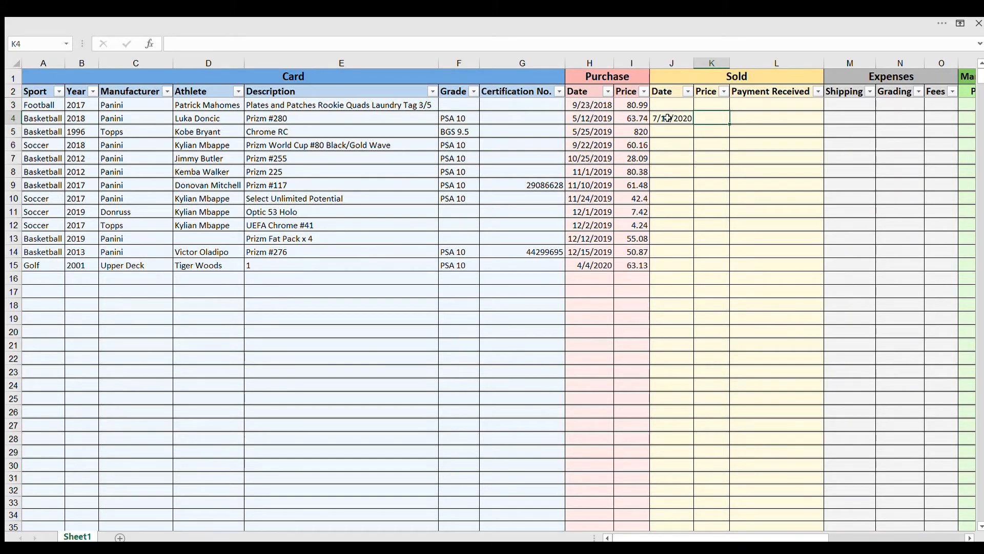
pyautogui.write('900')
pyautogui.press('Tab')
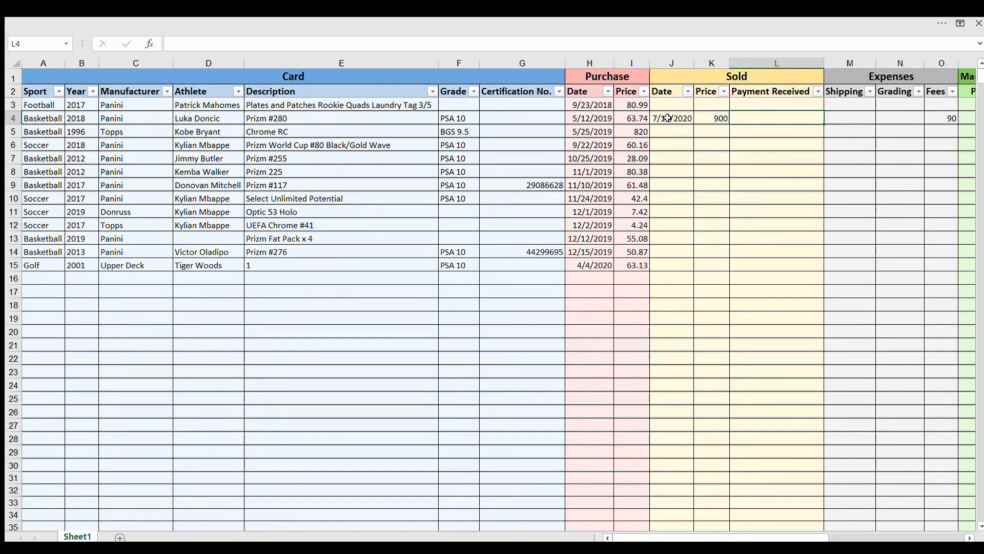
# Record 872.7 as the Payment Received for the Prizm #280 card in row 4
pyautogui.write('900')
pyautogui.press('Return')
pyautogui.press('Up')
pyautogui.press('Right')
pyautogui.press('Right')
pyautogui.write('872.7')
pyautogui.press('Tab')
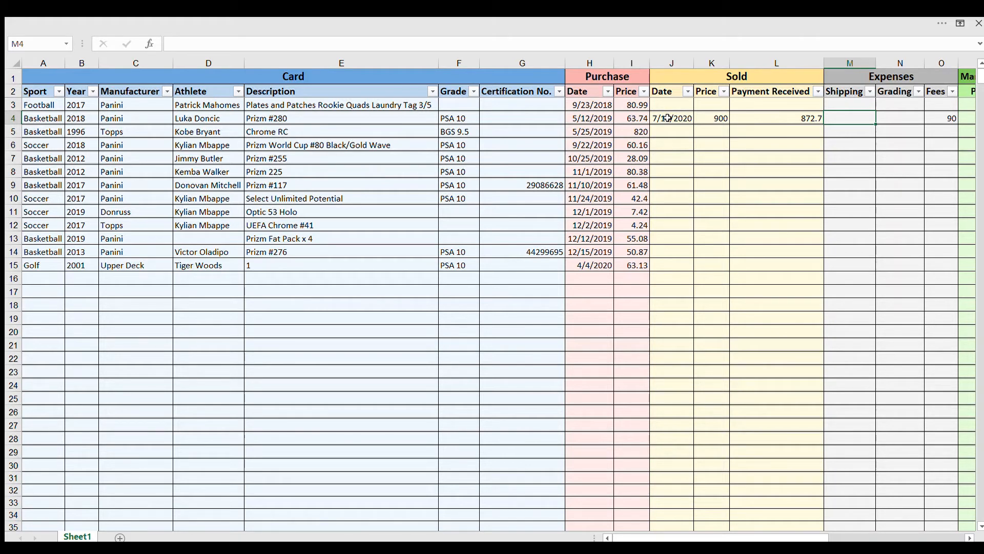
# Enter row 4's expenses as 40 for Shipping and 0 for Grading
pyautogui.write('40')
pyautogui.press('Tab')
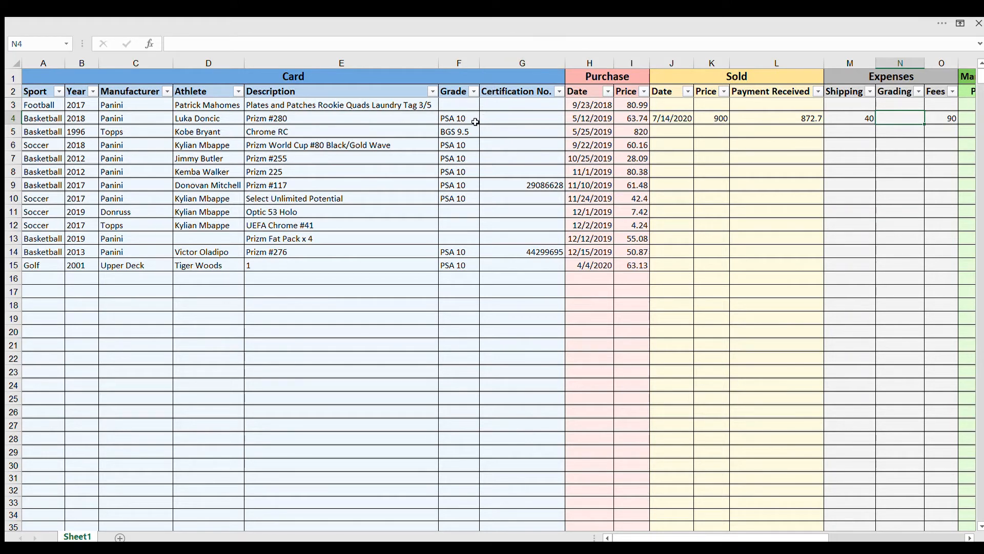
pyautogui.write('0')
pyautogui.press('Tab')
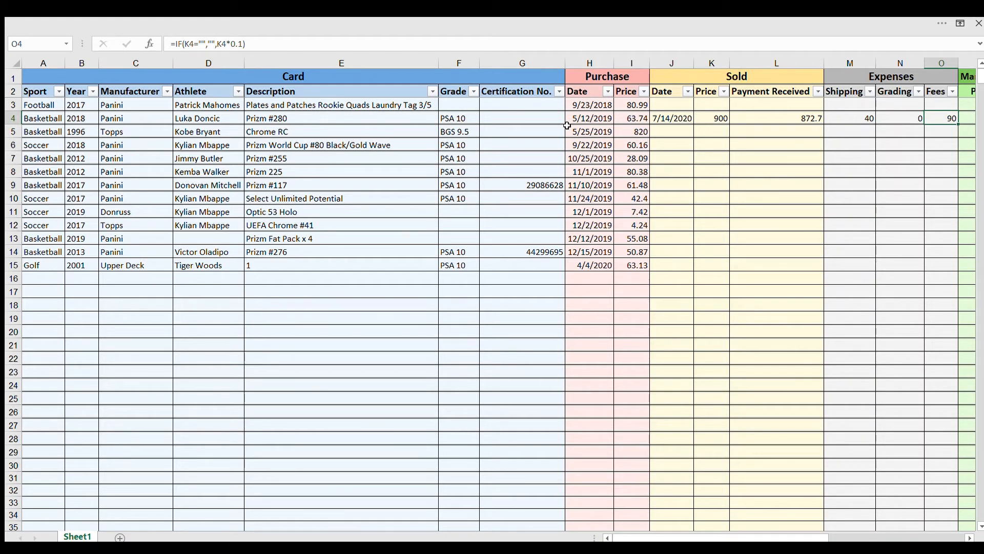
# Change the multiplier in the Fees formula in O4 to 0
pyautogui.click(432, 44)
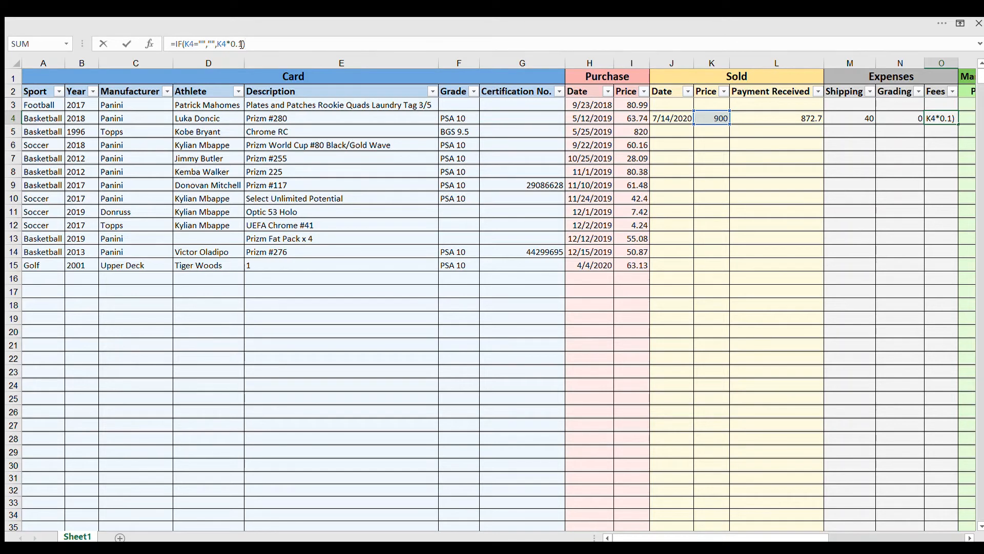
pyautogui.moveTo(242, 44); pyautogui.dragTo(239, 45)
pyautogui.write('0')
pyautogui.press('Tab')
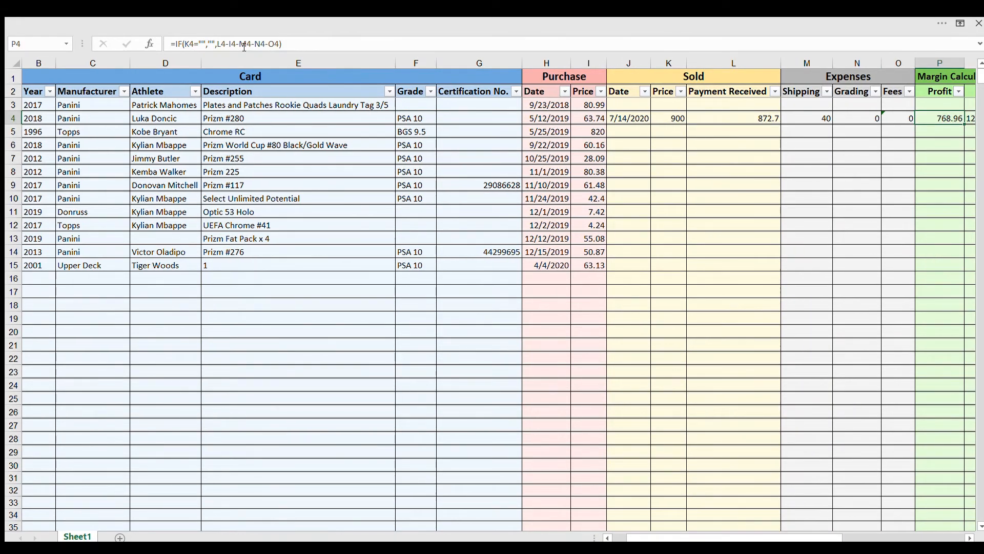
# Set the multiplier in the Fees formula in O4 to 0.085
pyautogui.press('Left')
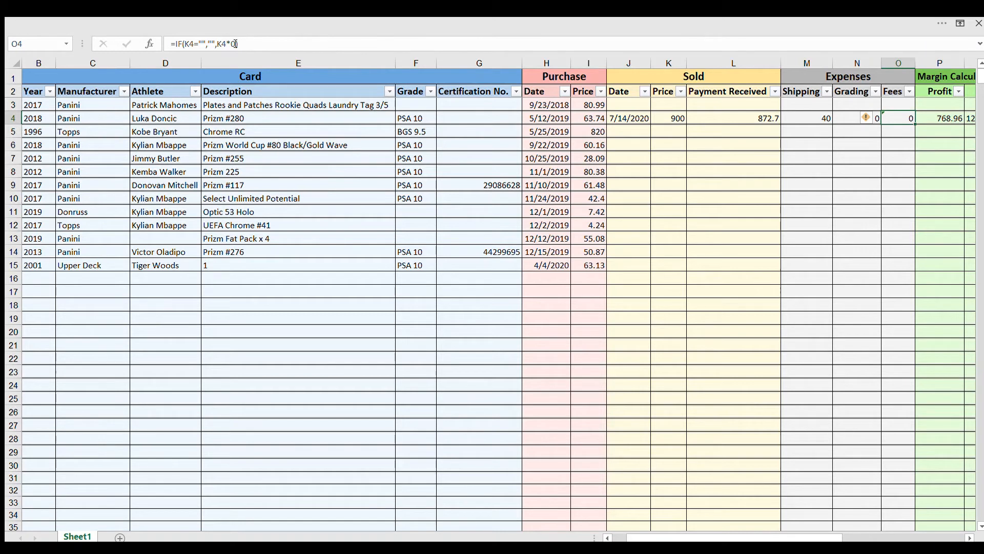
pyautogui.click(237, 44)
pyautogui.write('.')
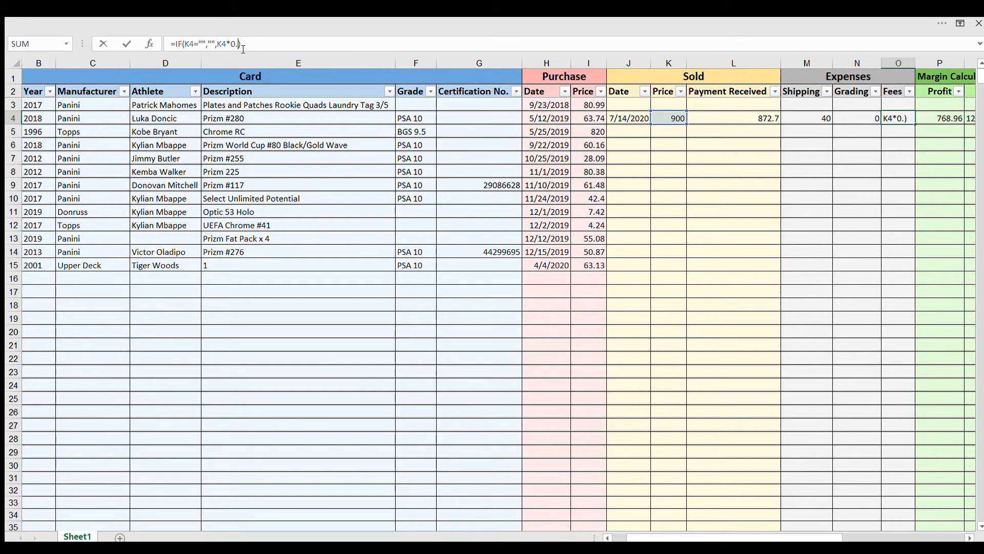
pyautogui.write('085')
pyautogui.press('Tab')
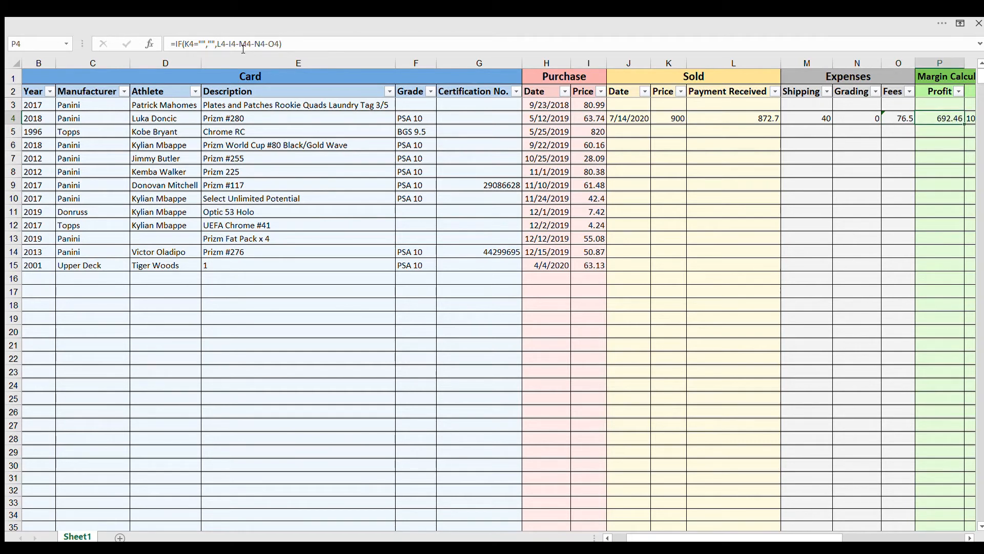
# Restore the multiplier in the Fees formula in O4 to 0.1
pyautogui.press('Left')
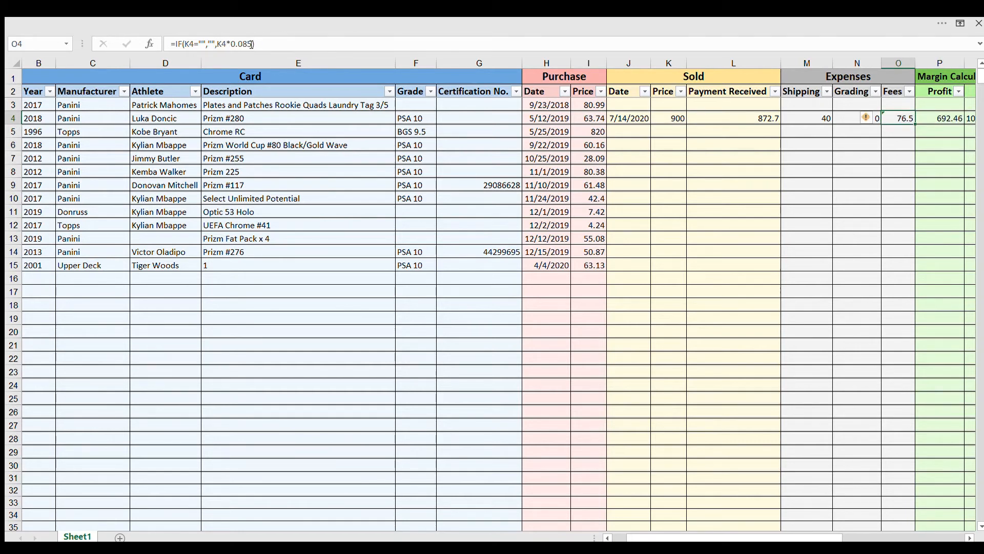
pyautogui.click(249, 43)
pyautogui.moveTo(249, 44); pyautogui.dragTo(243, 44)
pyautogui.write('1')
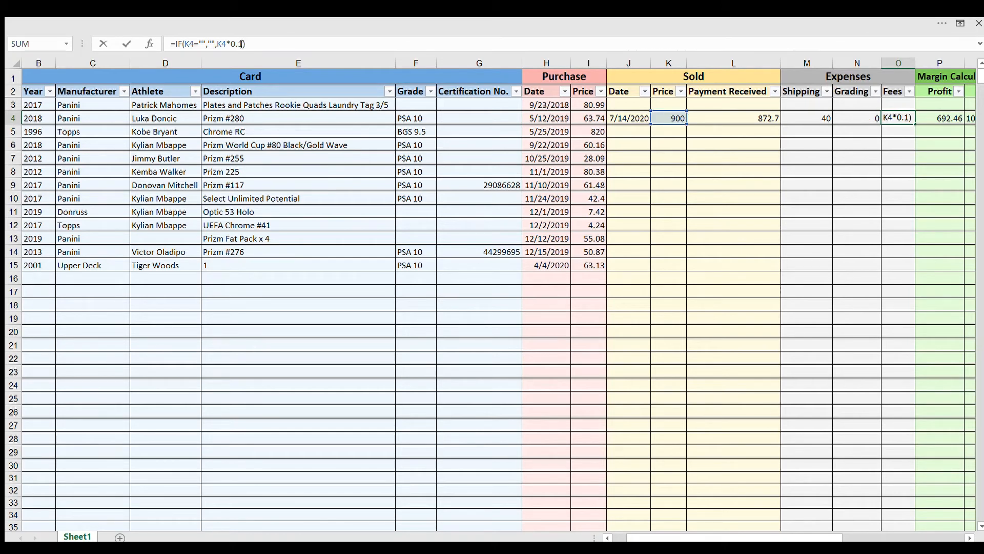
pyautogui.press('Tab')
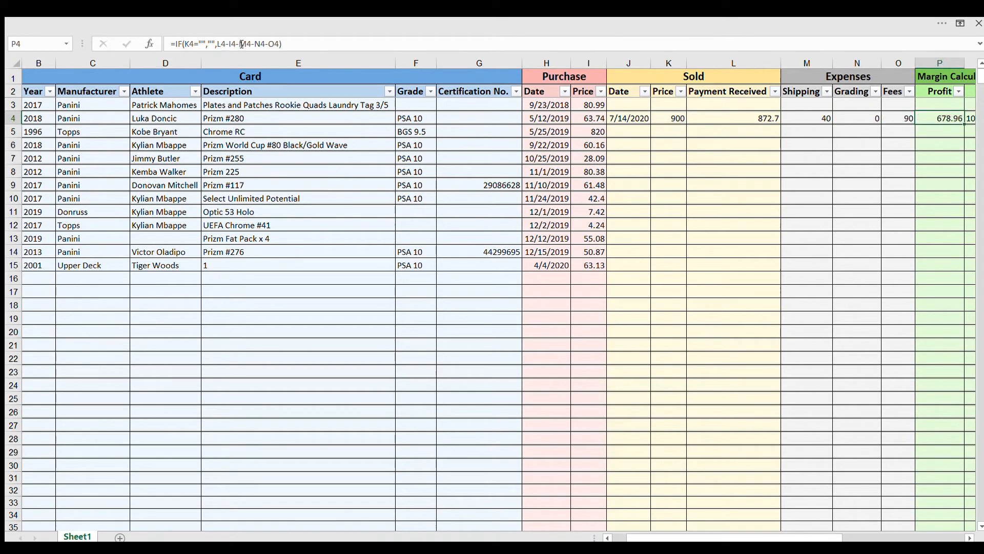
# Examine which cells the Profit formula in P4 and the ROI formula in Q4 refer to, leaving both formulas unedited
pyautogui.click(321, 46)
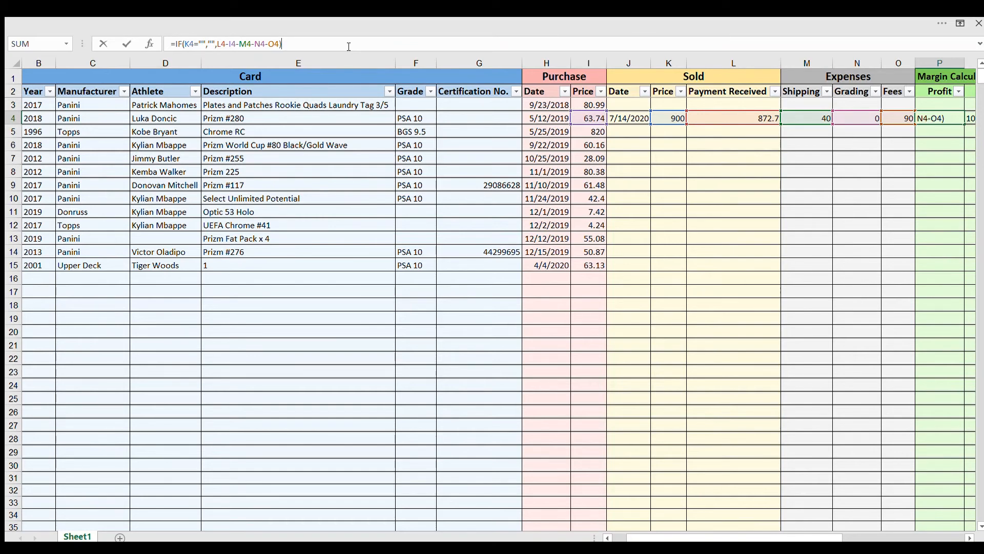
pyautogui.press('Tab')
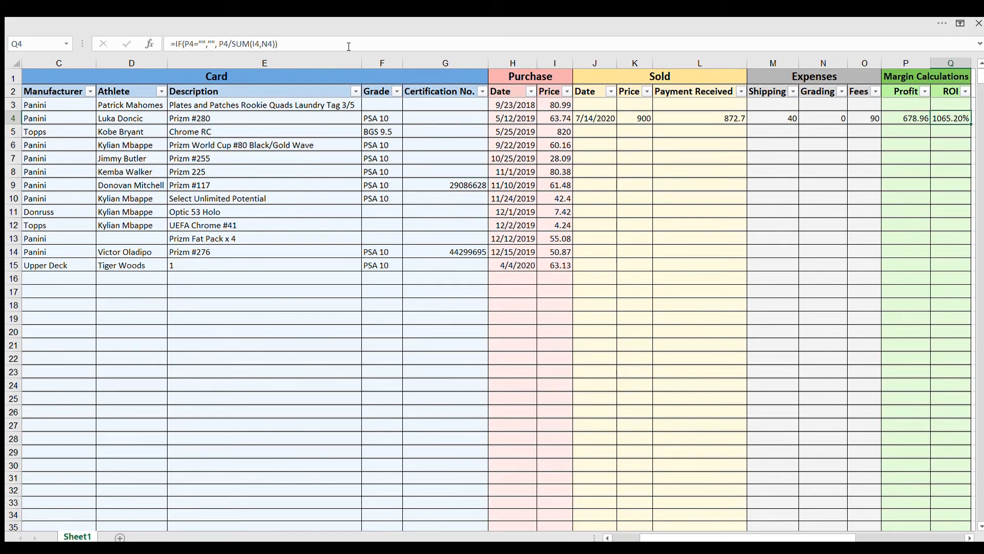
pyautogui.click(349, 47)
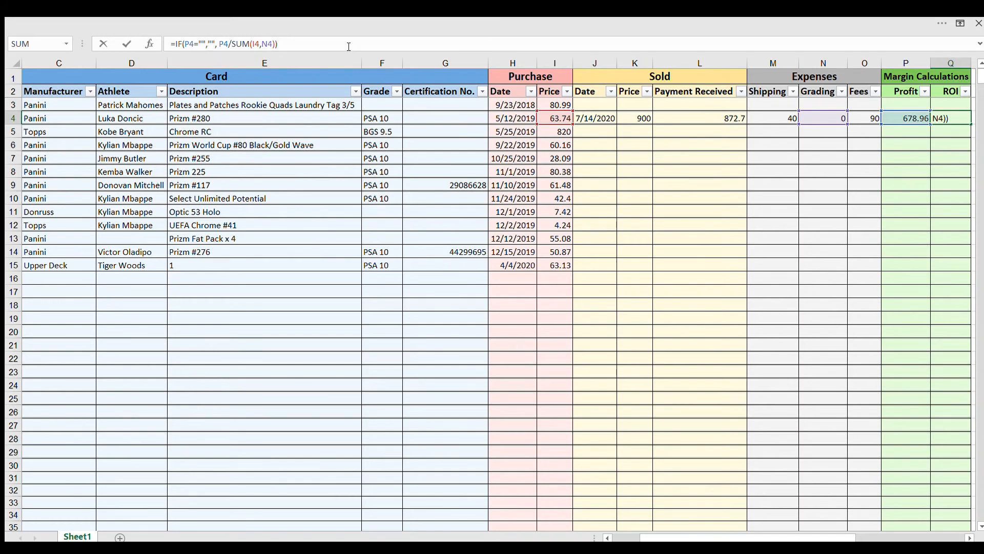
pyautogui.press('Return')
pyautogui.press('Left')
pyautogui.press('Left')
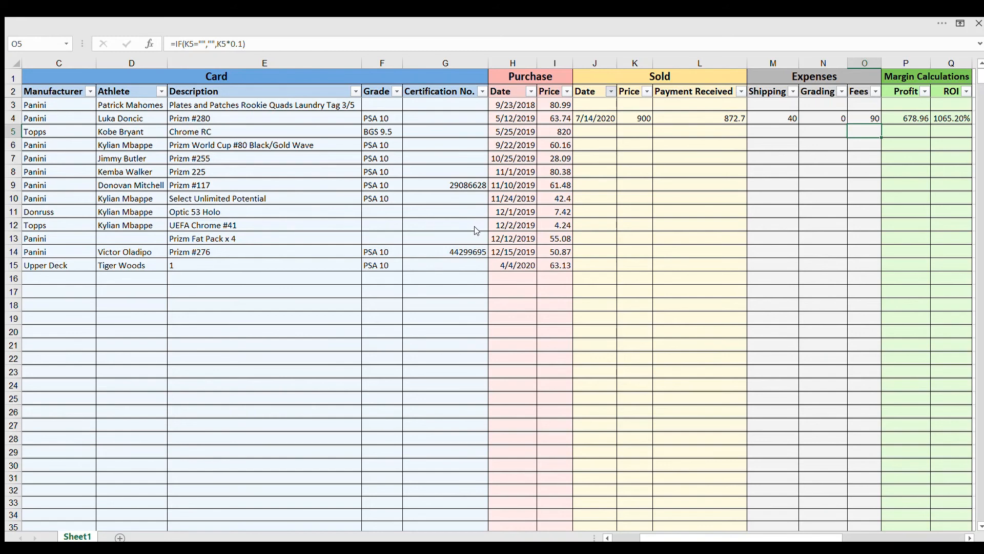
pyautogui.click(532, 335)
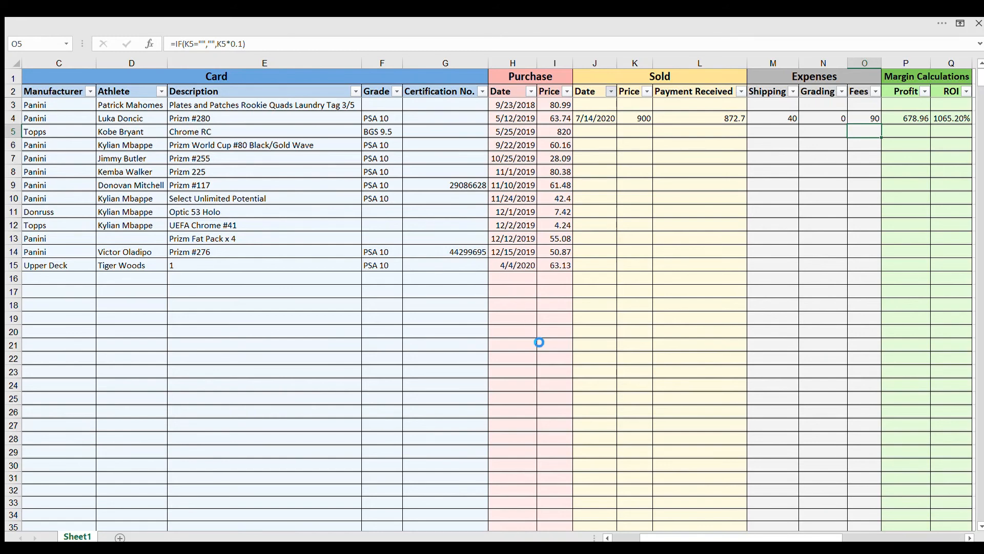